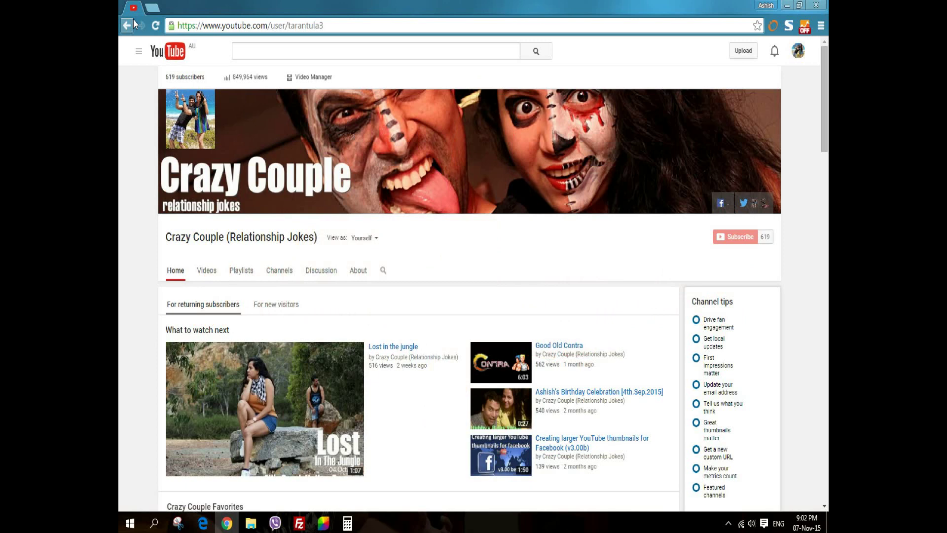
- Open 'Lost in the jungle' for editing from the Video Manager list
left_click(313, 79)
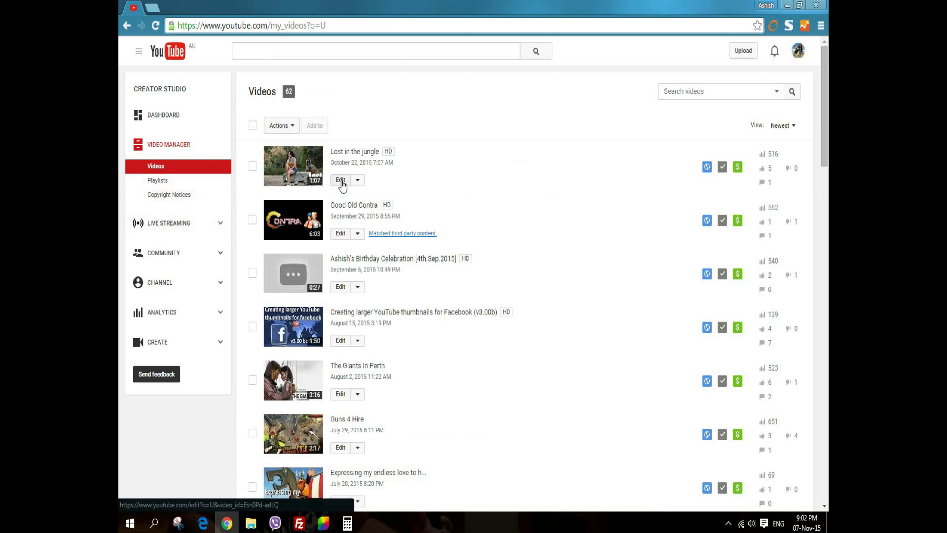
left_click(341, 181)
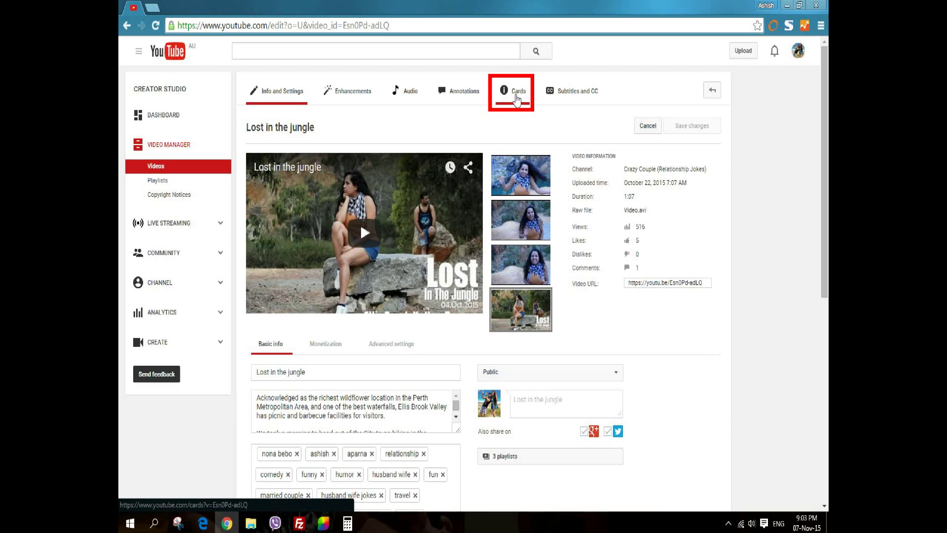
- Switch to the Cards editor and rewind the paused preview to 0:03
left_click(515, 91)
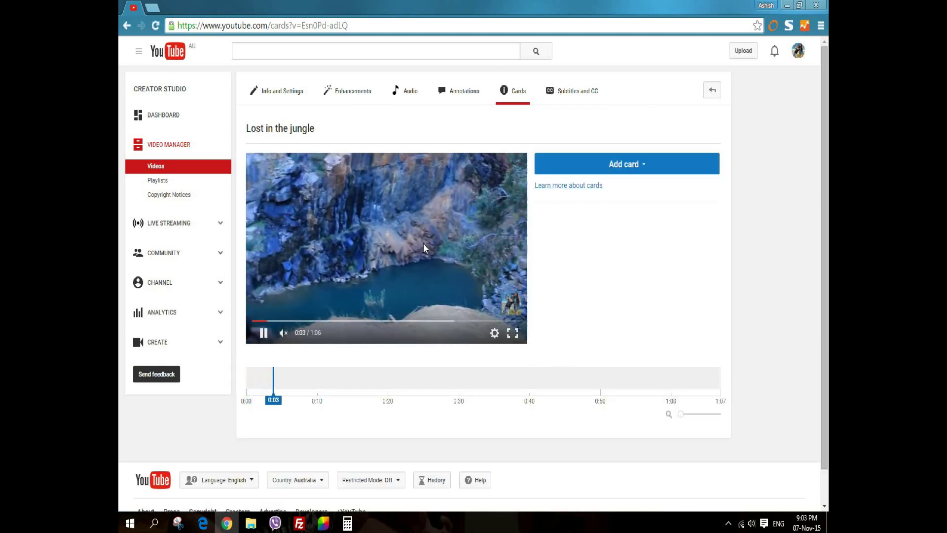
left_click(282, 392)
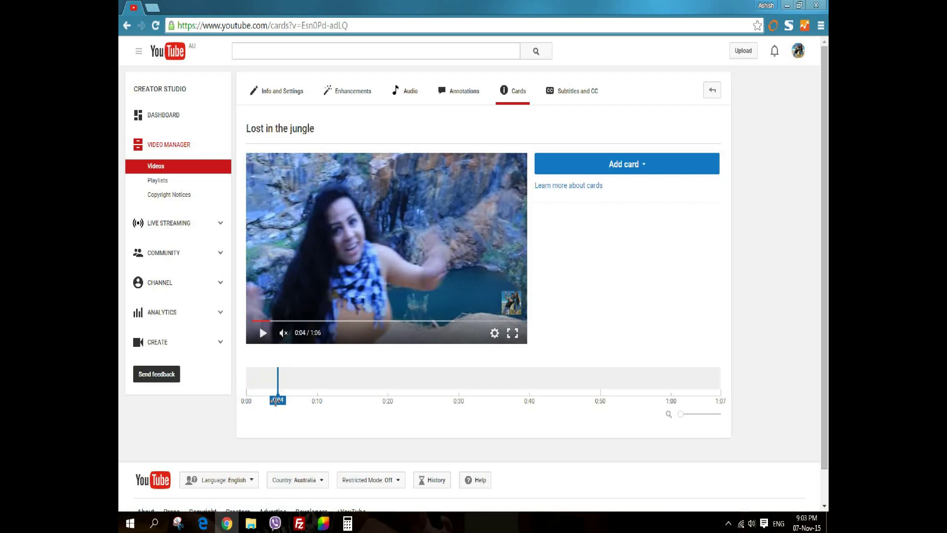
left_click_drag(283, 392, 274, 393)
left_click(418, 243)
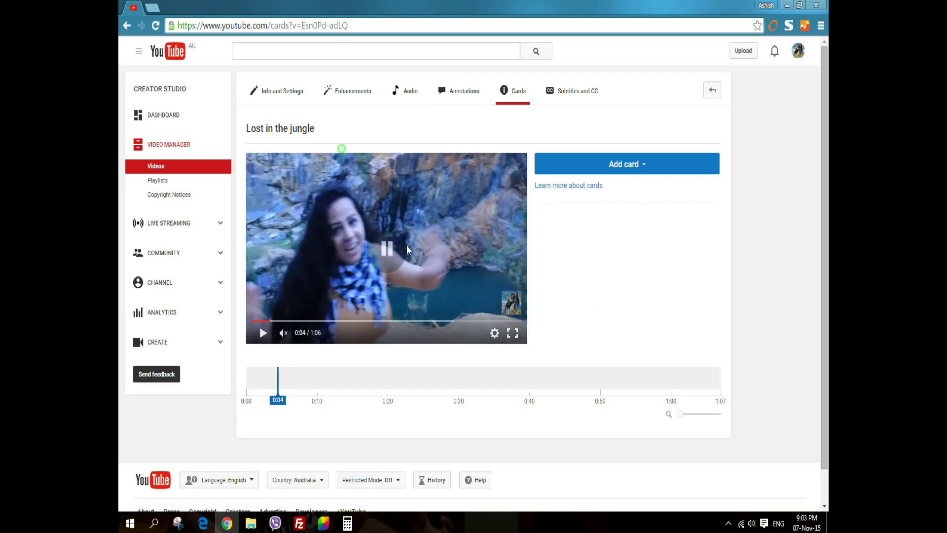
left_click_drag(278, 384, 270, 385)
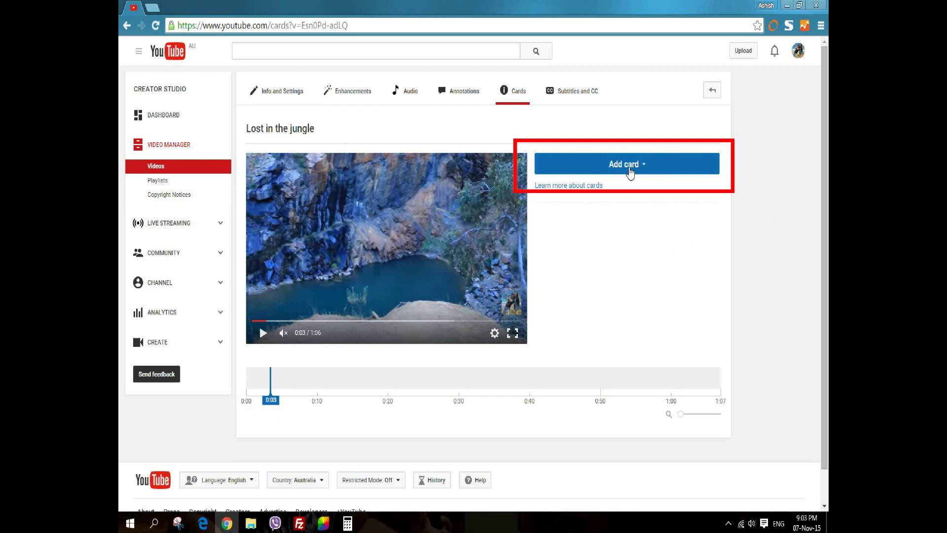
- Start a Video or Playlist card and browse the channel's playlists
left_click(631, 167)
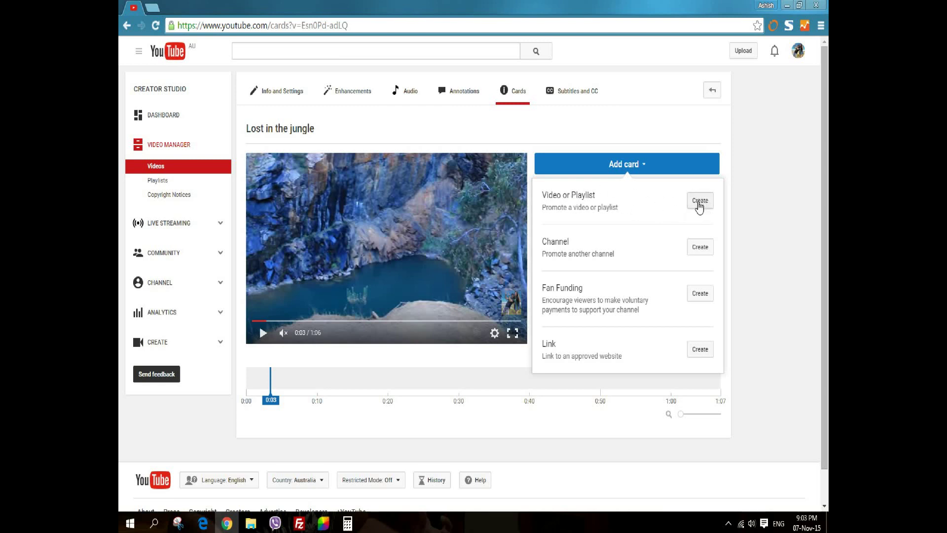
left_click(699, 204)
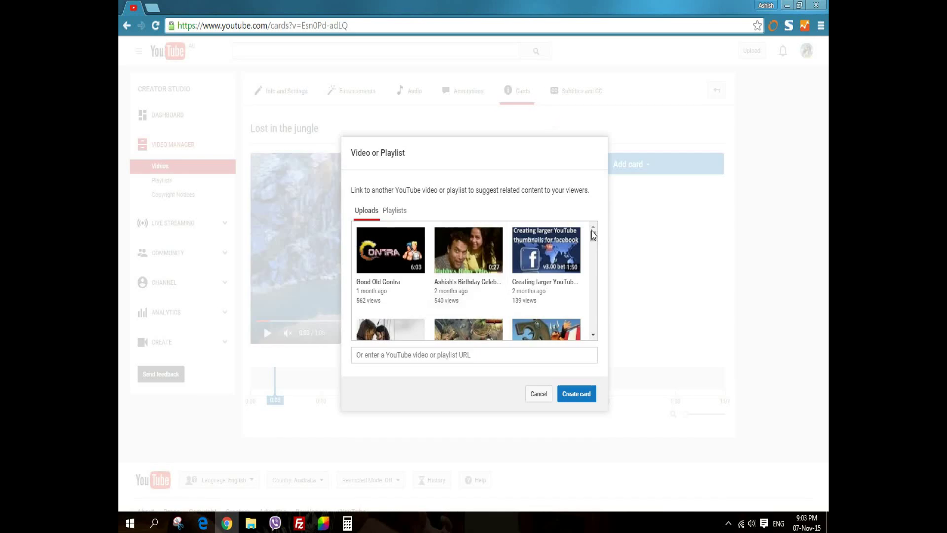
mouse_move(594, 235)
left_mouse_down()
mouse_move(593, 337)
mouse_move(594, 231)
left_mouse_up()
left_click(395, 210)
scroll(554, 275, "down", 2)
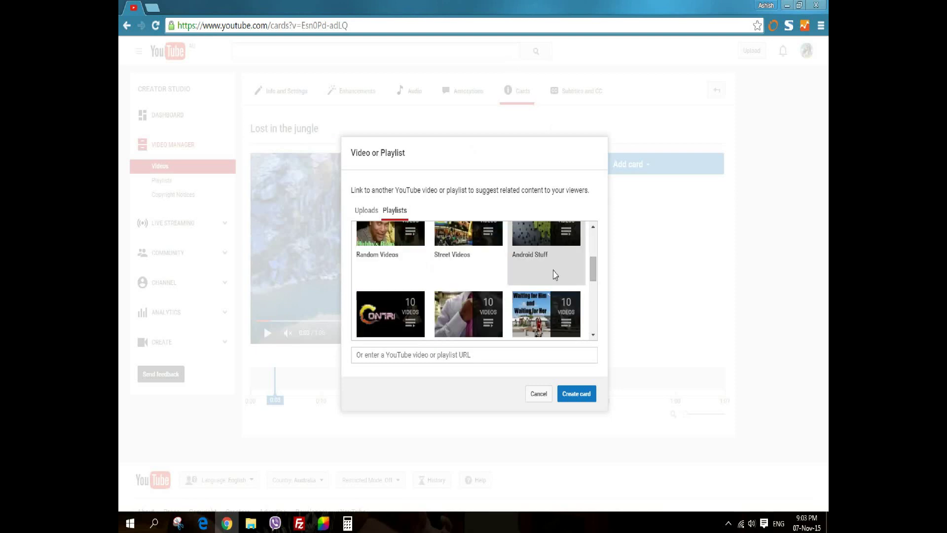
left_click_drag(594, 267, 593, 235)
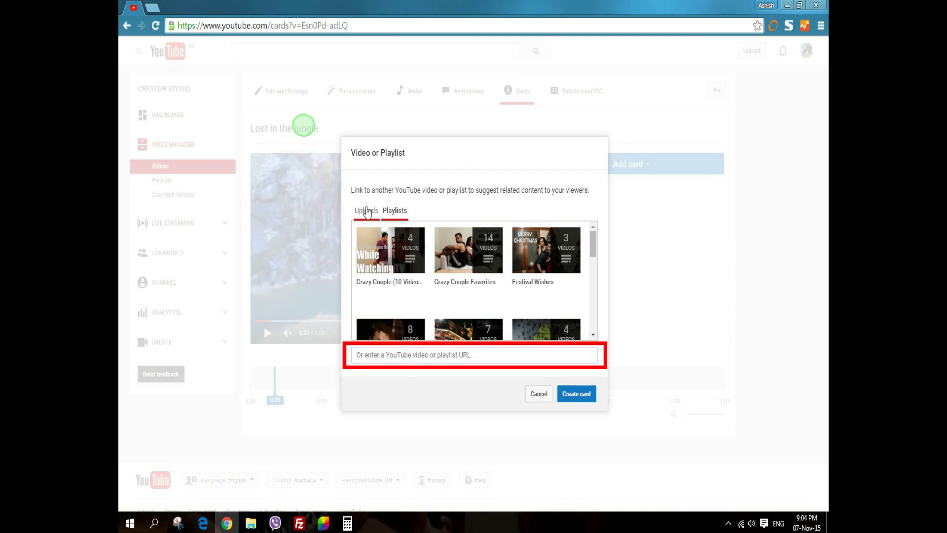
- Choose 'Rottnest Island Trip' from Uploads and create the card
left_click(366, 212)
scroll(518, 296, "down", 3)
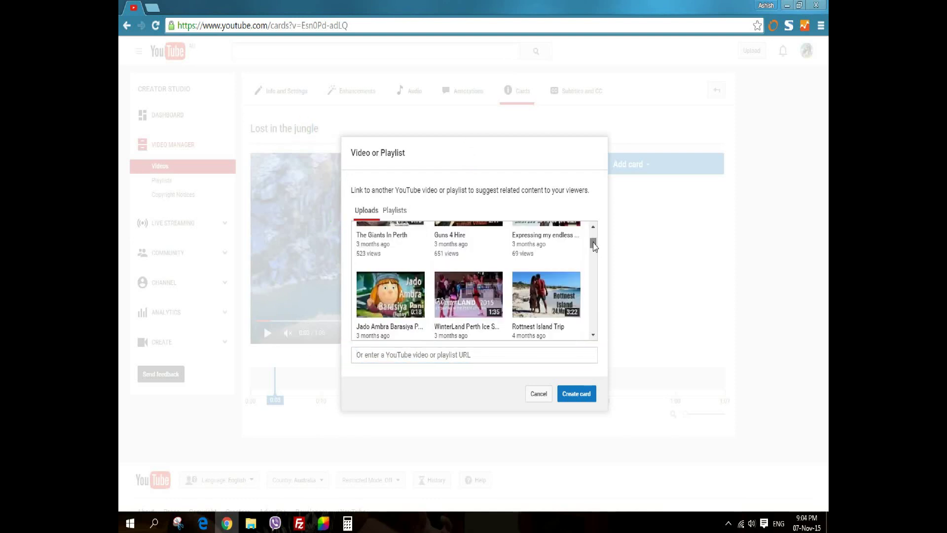
left_click(566, 306)
scroll(548, 311, "down", 1)
left_click(575, 394)
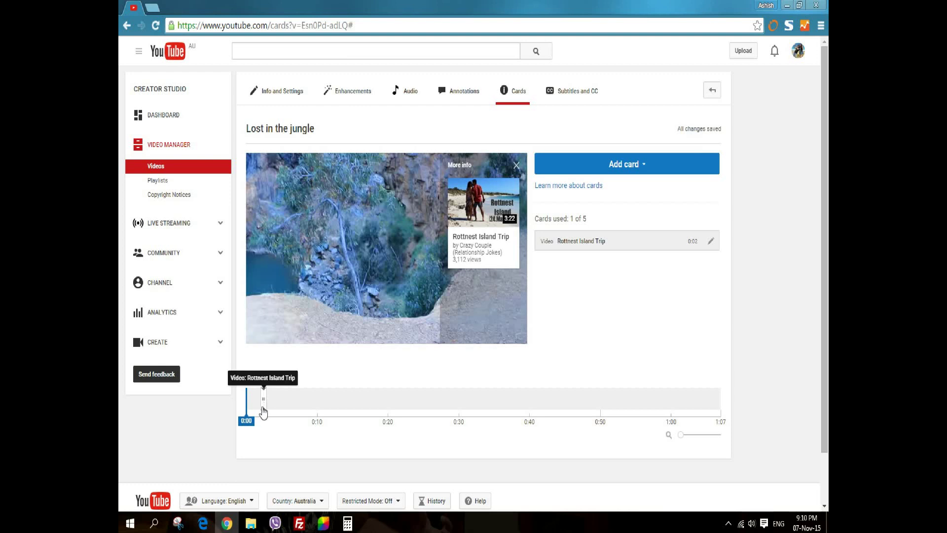
- Move the card marker along the Cards timeline so it appears at 0:11
mouse_move(264, 403)
left_mouse_down()
mouse_move(345, 403)
mouse_move(314, 419)
mouse_move(329, 420)
left_mouse_up()
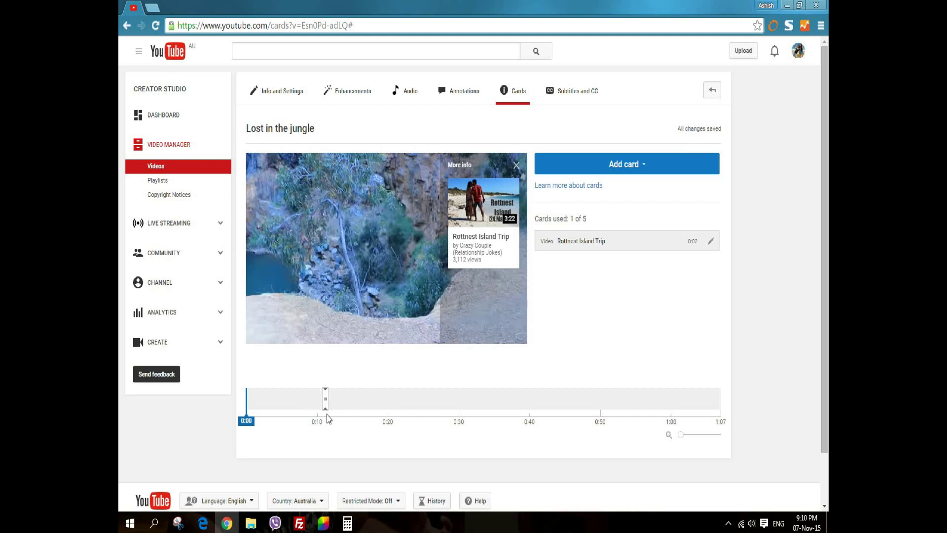
left_click_drag(328, 420, 328, 420)
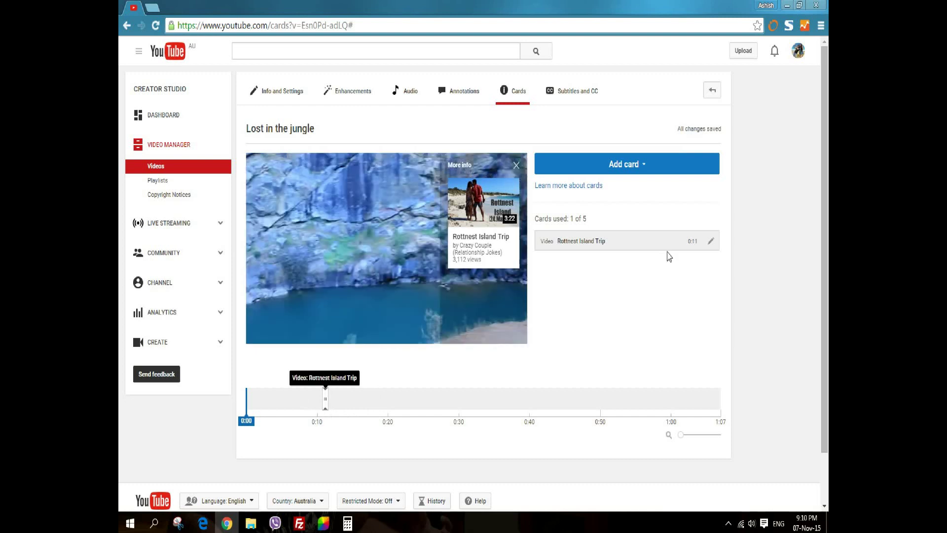
left_click_drag(590, 218, 568, 219)
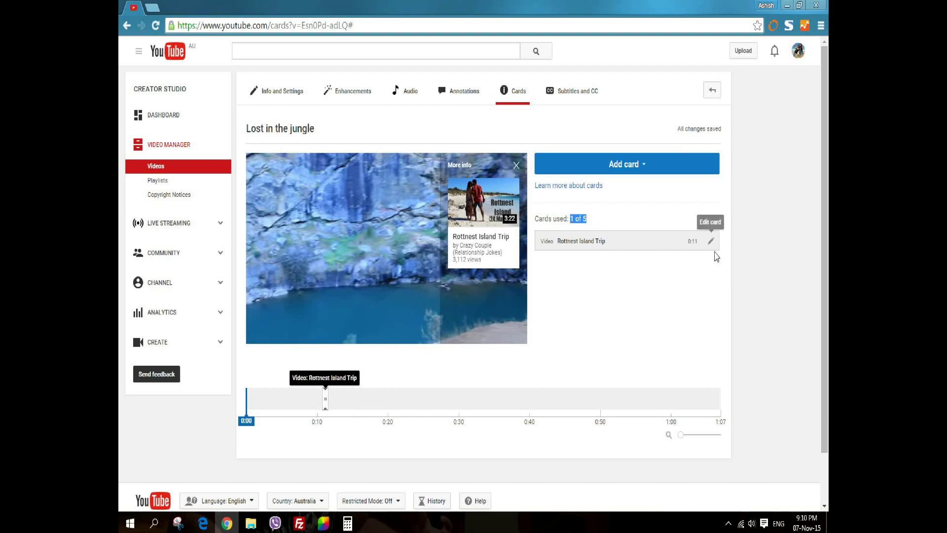
left_click(711, 277)
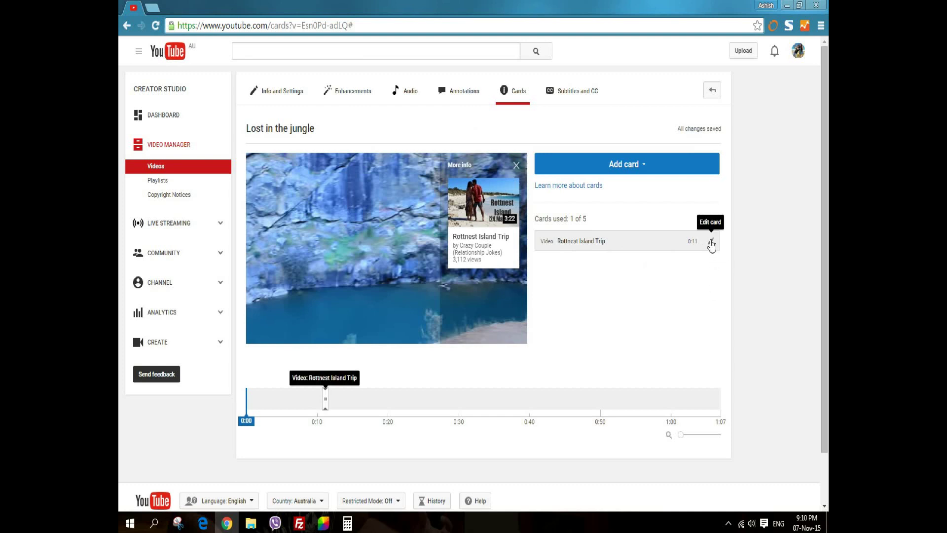
left_click(712, 243)
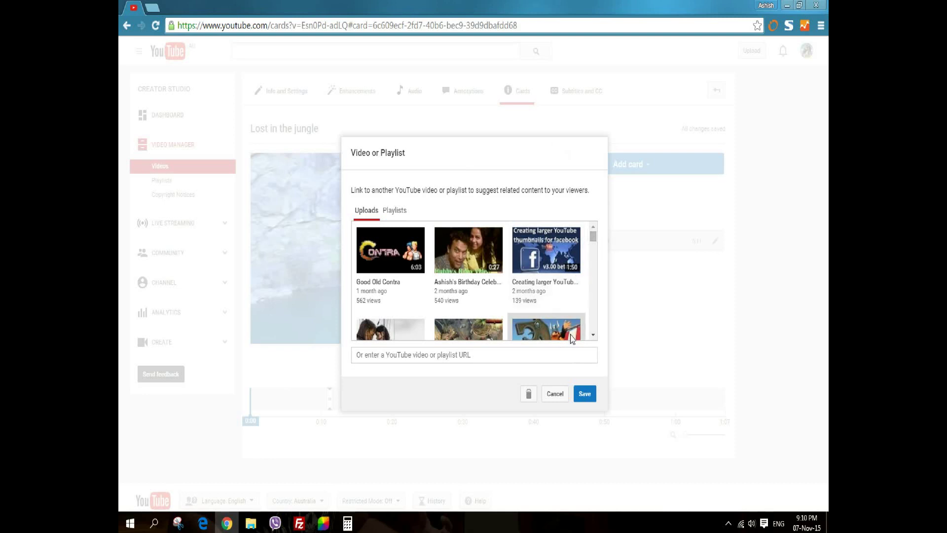
left_click(555, 394)
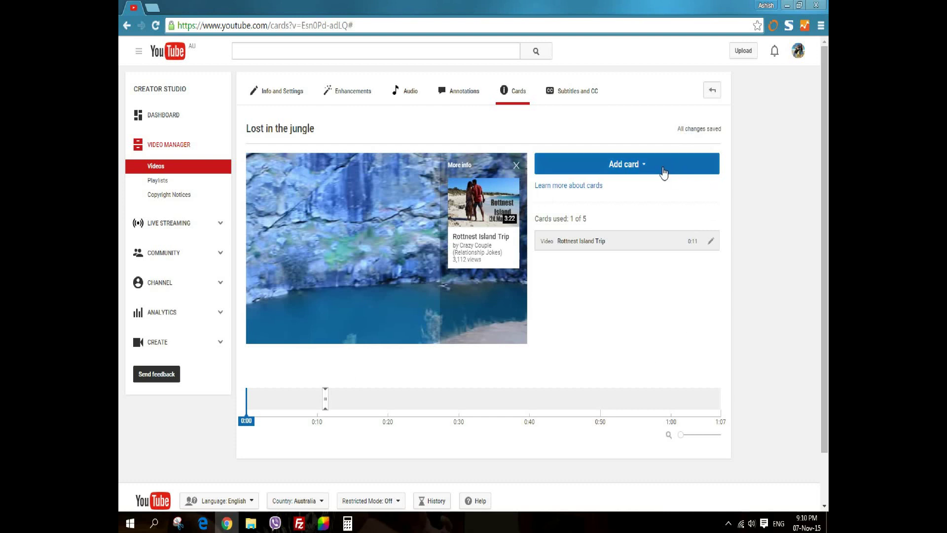
left_click(663, 172)
left_click(700, 251)
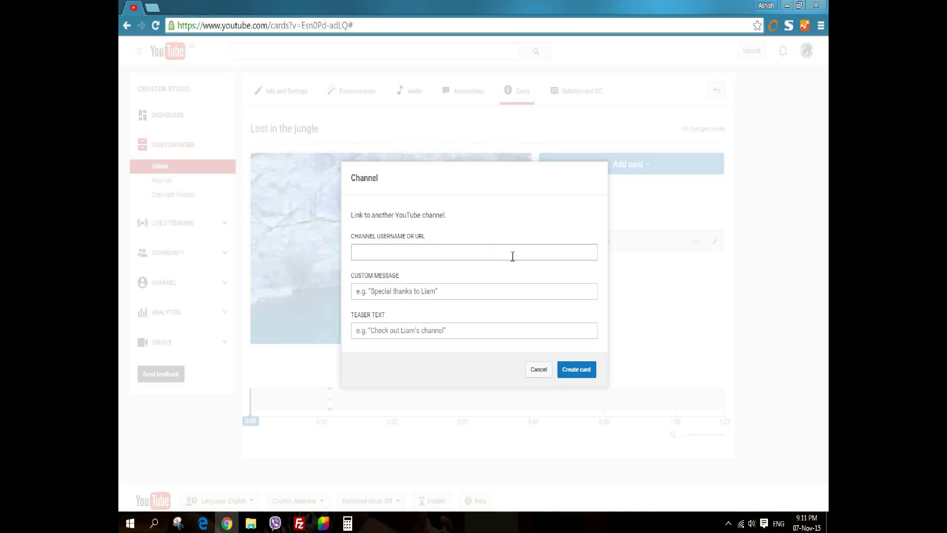
left_click(539, 370)
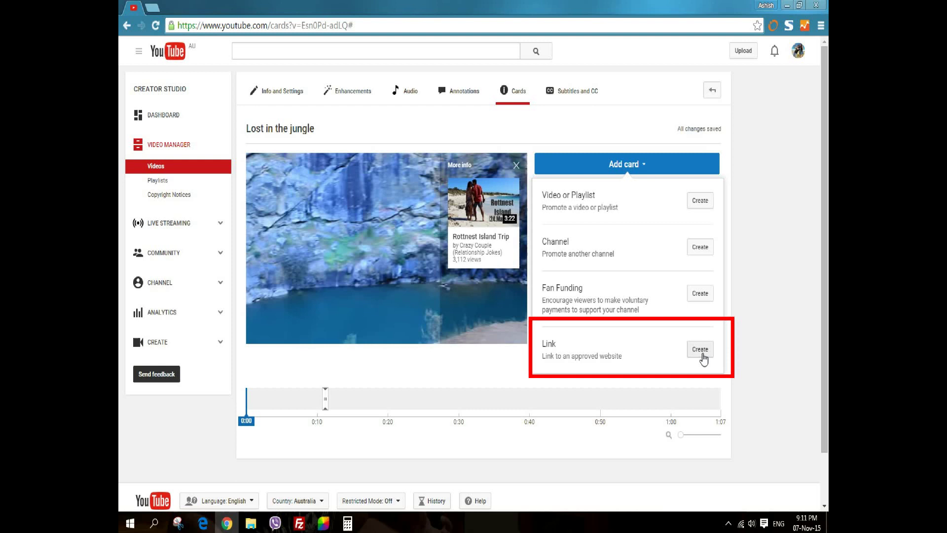
left_click(700, 350)
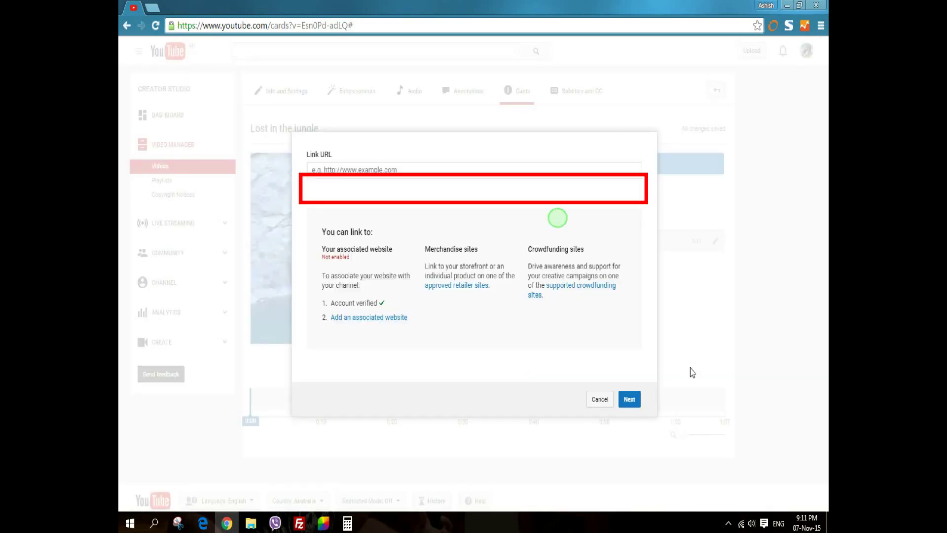
left_click(599, 399)
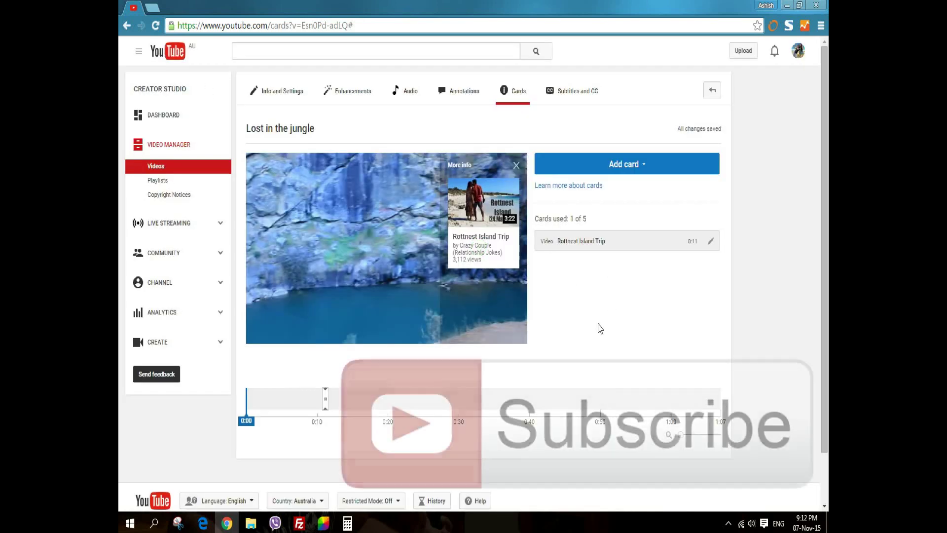